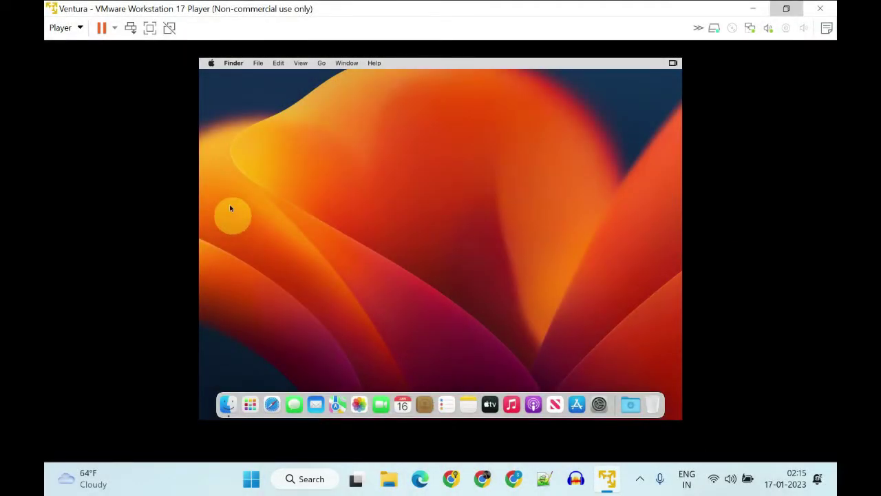
Check Player > Manage, where Install VMware Tools is greyed out for the powered-off VM
left_click(149, 28)
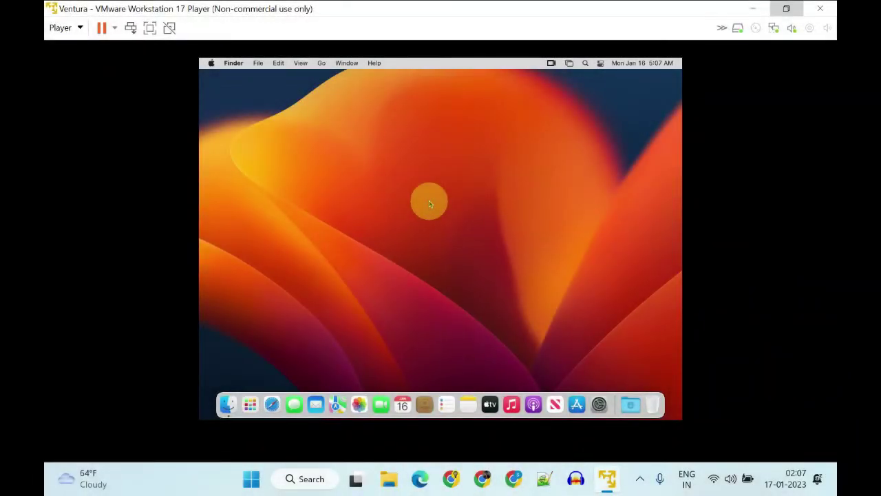
left_click(79, 28)
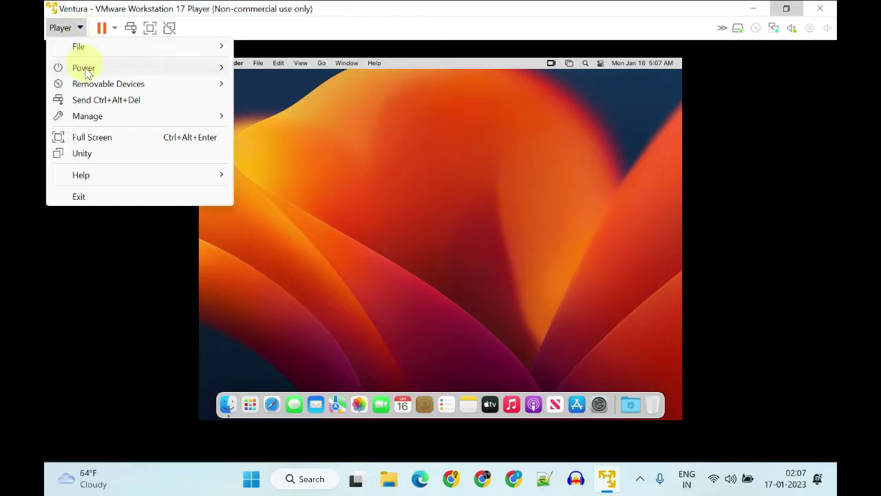
mouse_move(101, 122)
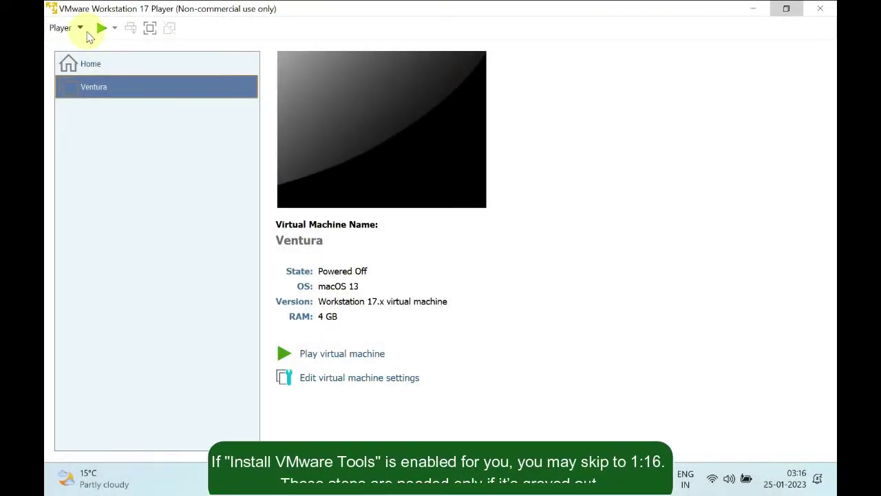
left_click(72, 27)
mouse_move(96, 116)
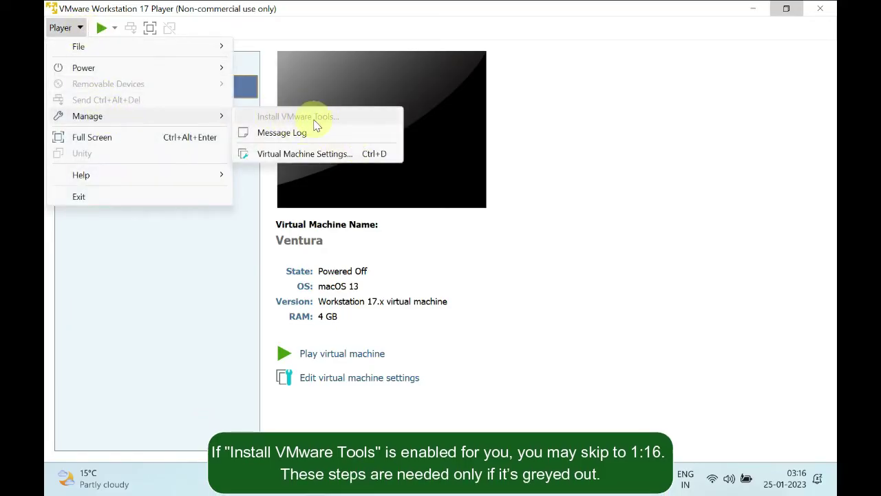
Close the menus and reopen Player > Manage with the Ventura guest running
left_click(599, 138)
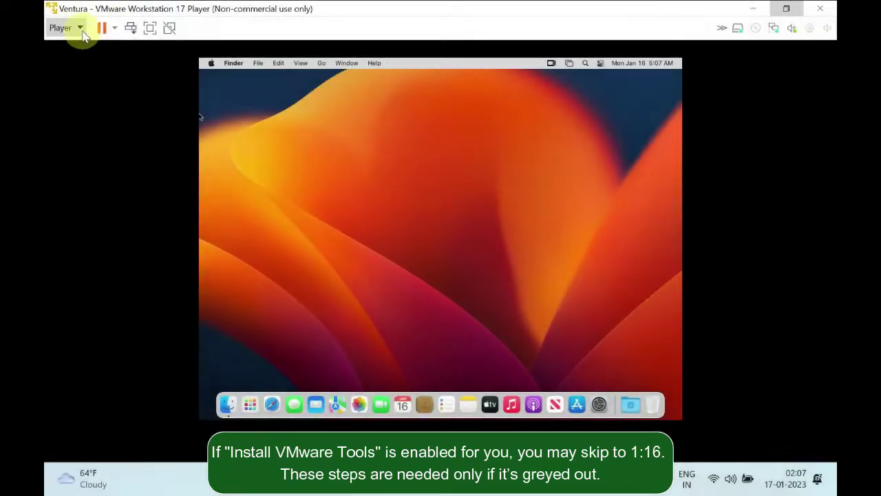
left_click(75, 27)
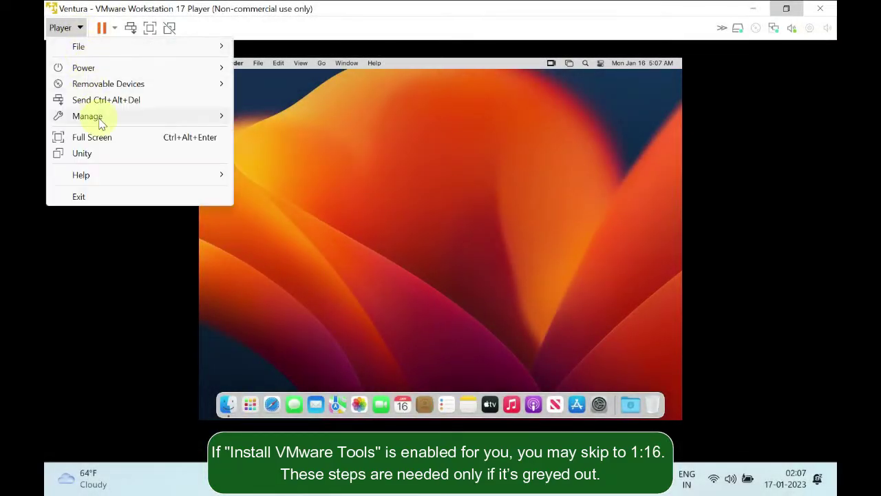
mouse_move(102, 122)
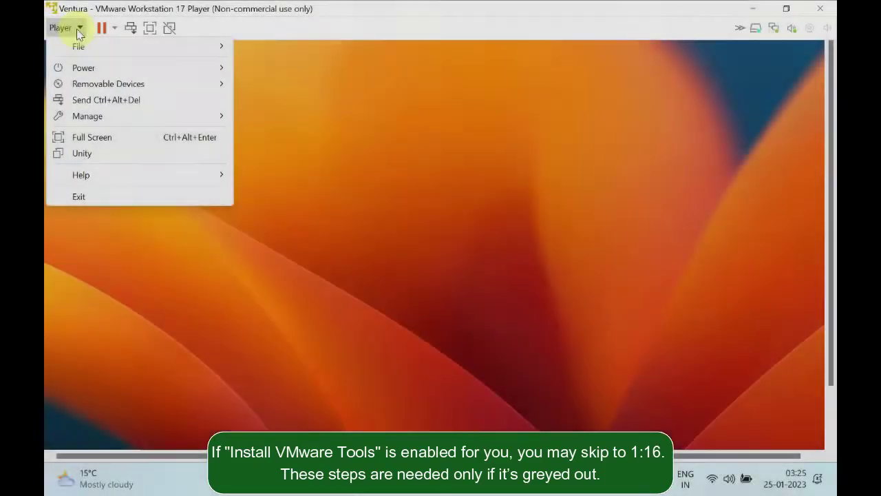
Add a New CD/DVD (SATA) drive in Virtual Machine Settings, apply, and dismiss the connection warning
mouse_move(115, 117)
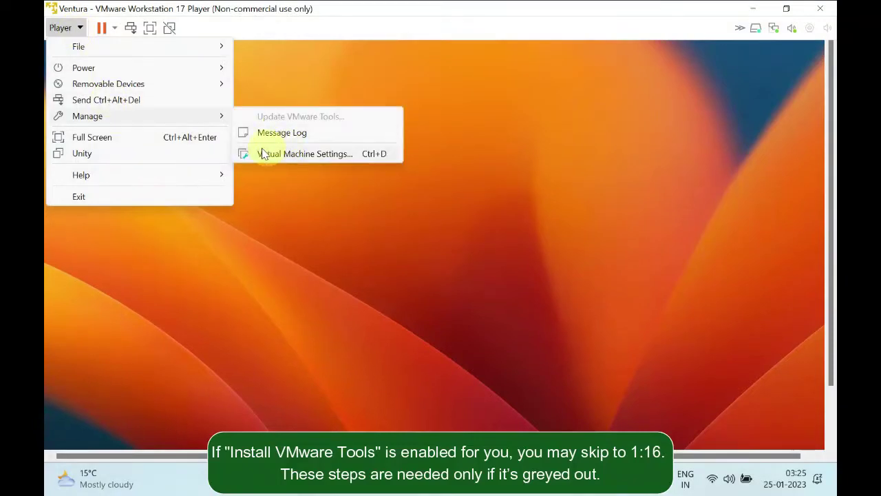
left_click(303, 153)
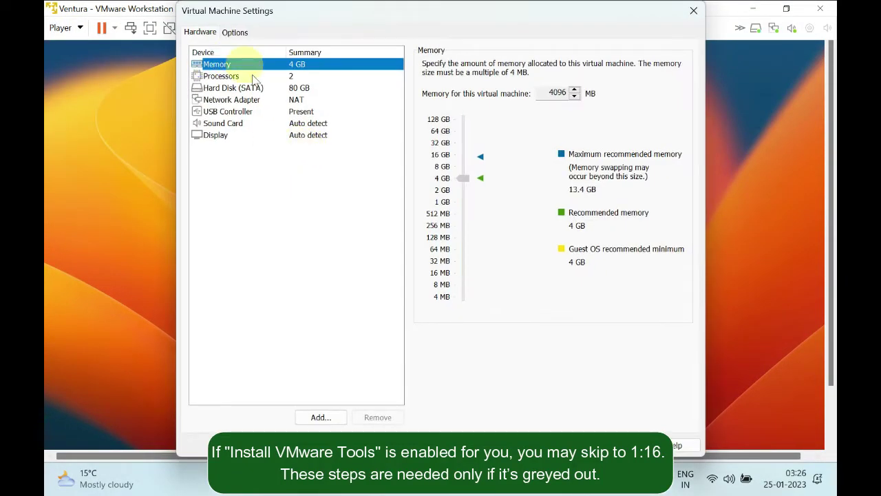
left_click(318, 417)
left_click(309, 181)
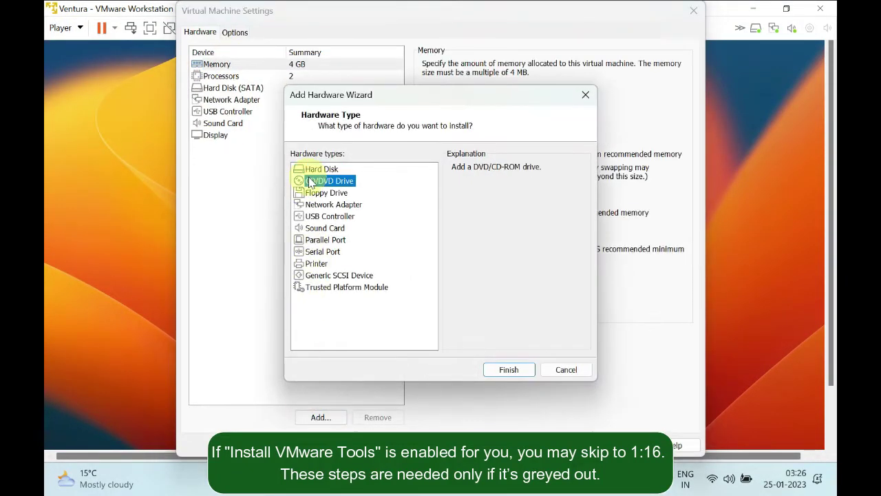
left_click(514, 369)
left_click(575, 445)
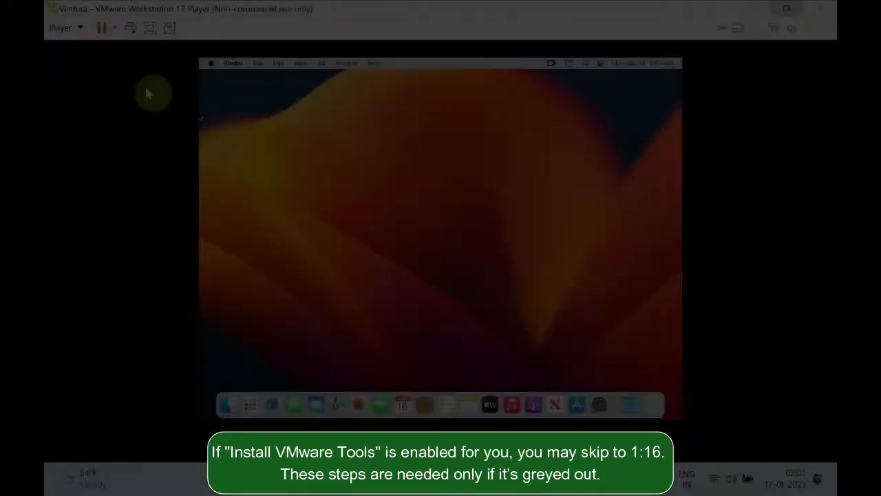
left_click(80, 29)
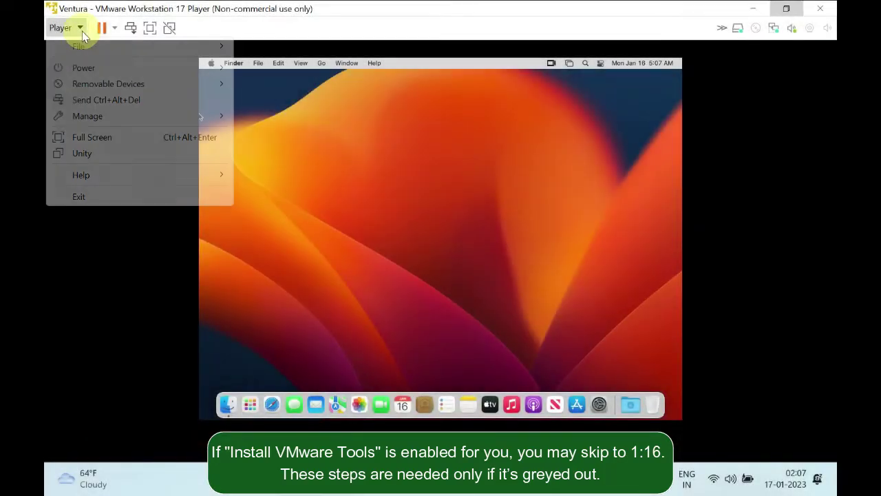
Choose Install VMware Tools... from the Manage submenu for the running Ventura guest
mouse_move(102, 122)
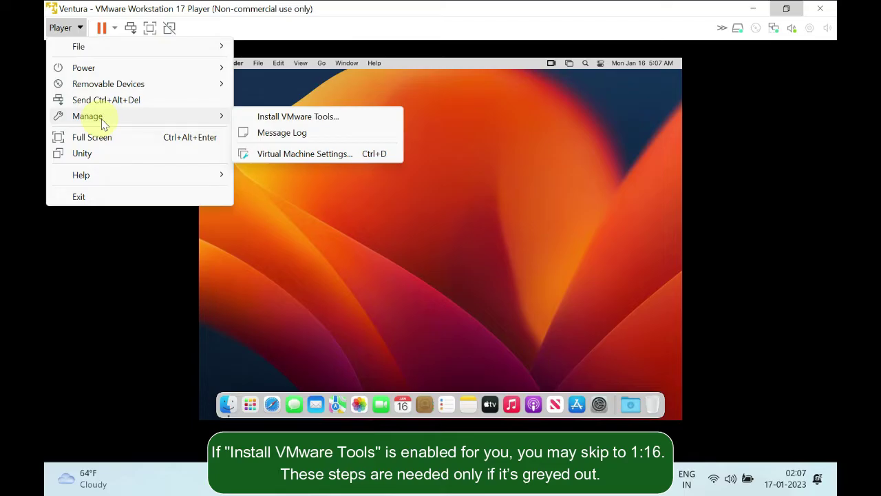
left_click(292, 119)
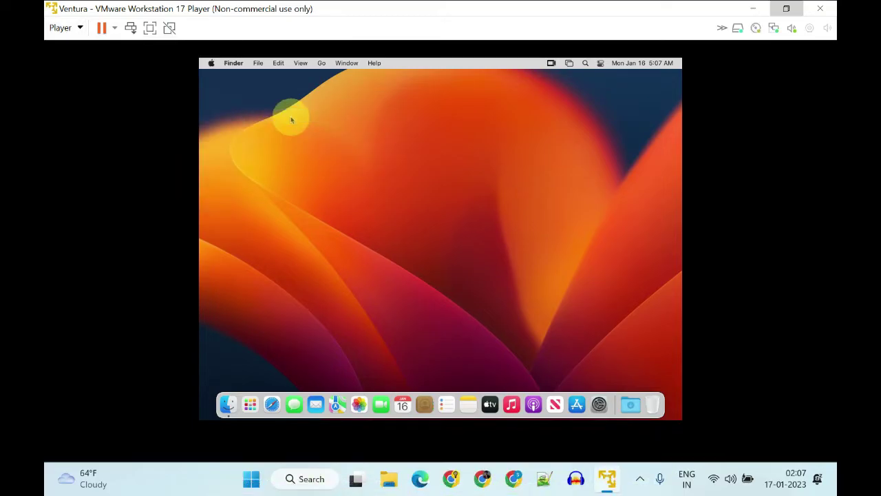
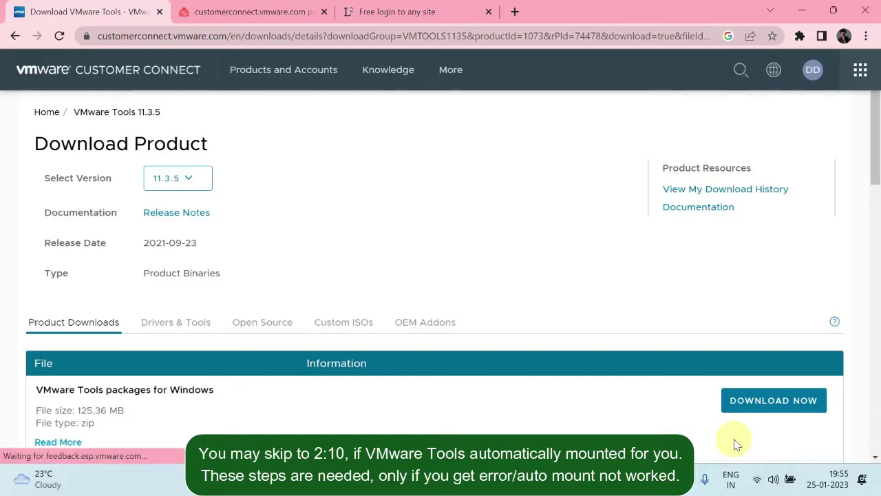
Extract the downloaded VMware Tools zip, open the vmtools folder, and select the Ventura VM
left_click(146, 443)
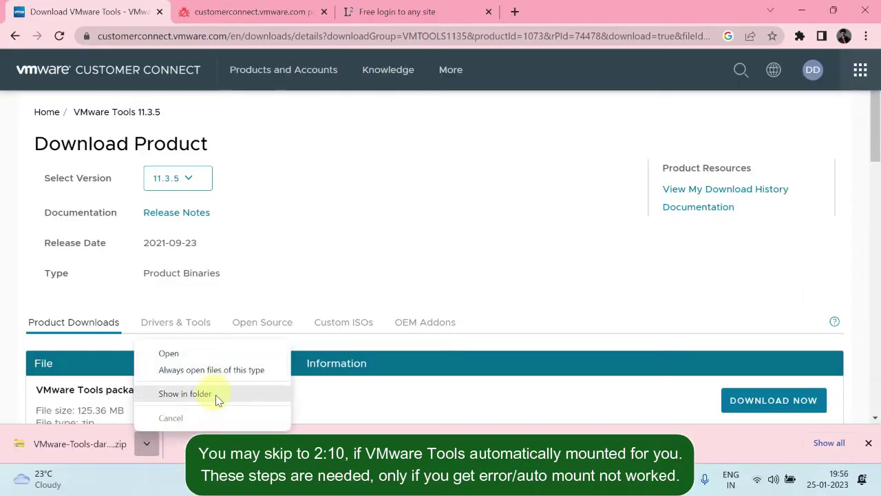
left_click(216, 393)
right_click(413, 185)
left_click(473, 232)
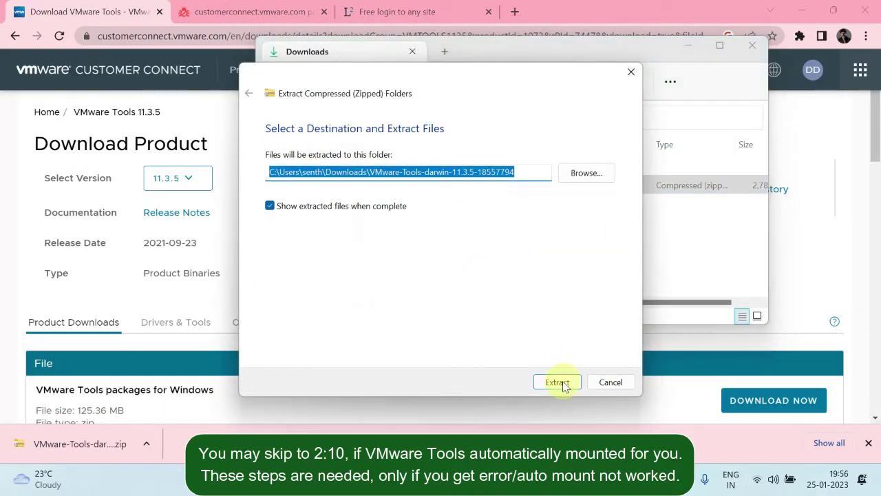
left_click(563, 384)
double_click(468, 205)
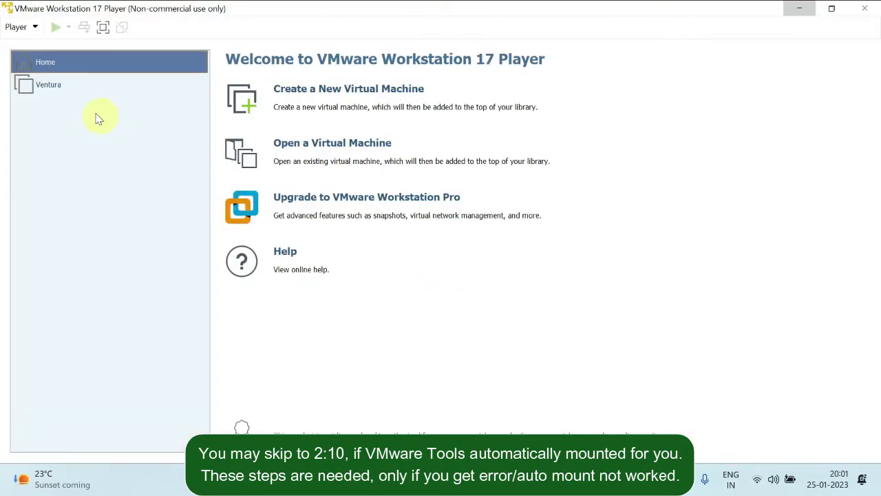
left_click(60, 87)
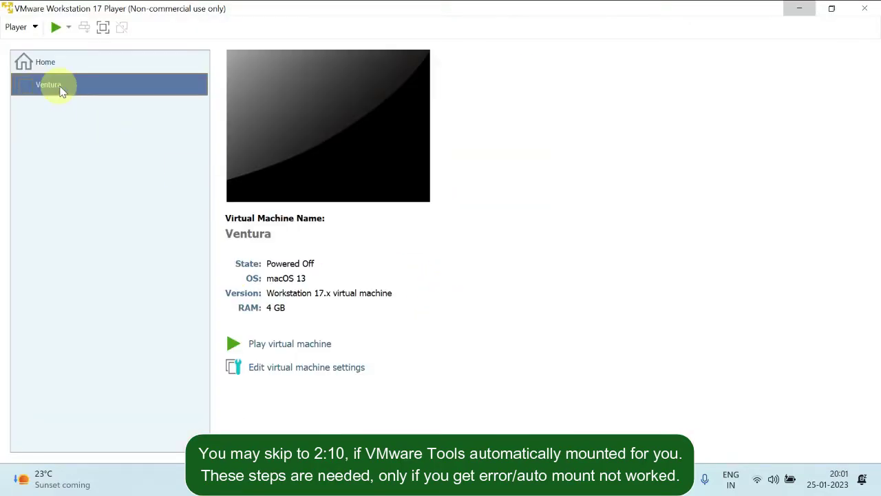
Attach darwin.iso to Ventura's CD/DVD (SATA) drive with Connect at power on, then start the VM
left_click(271, 367)
left_click(237, 96)
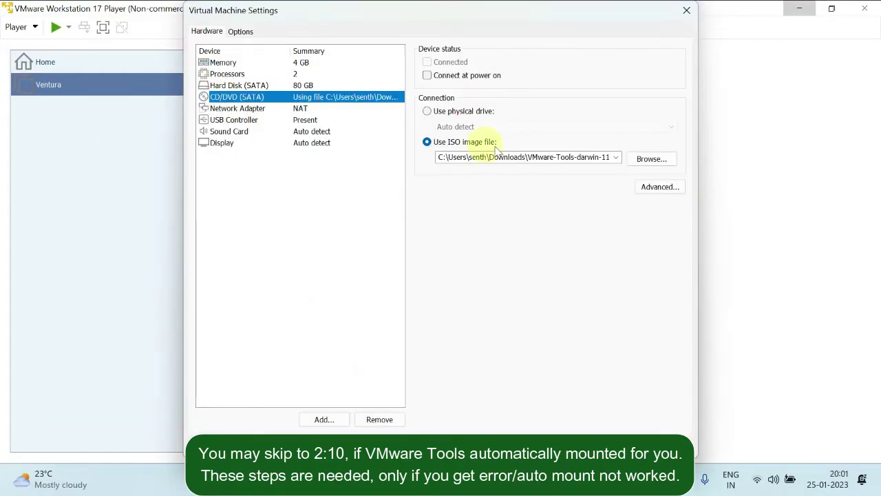
left_click(651, 158)
left_click(334, 151)
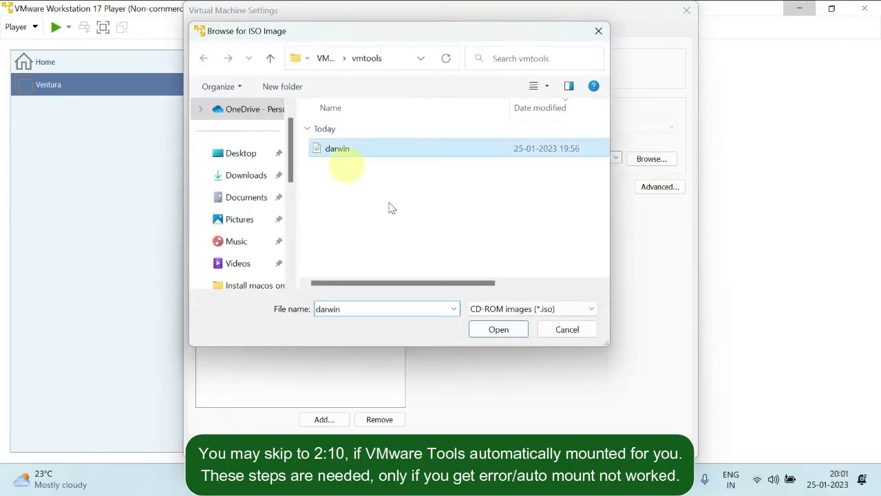
left_click(492, 332)
left_click(427, 75)
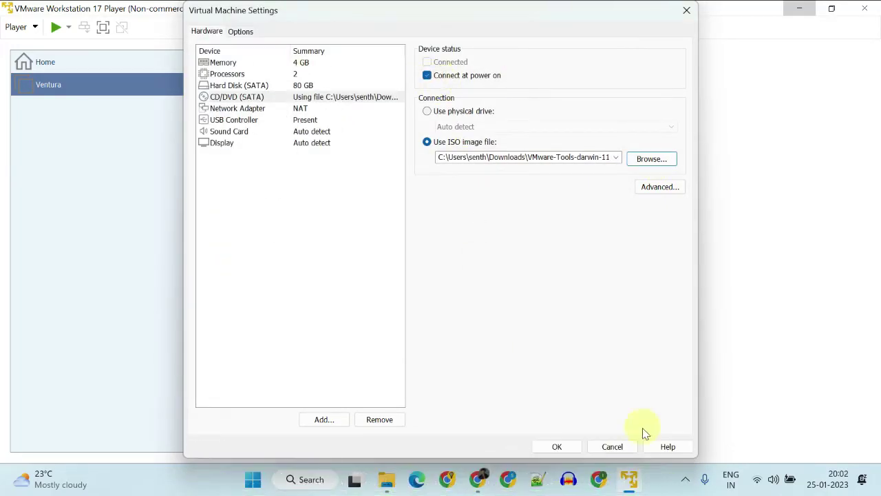
left_click(569, 450)
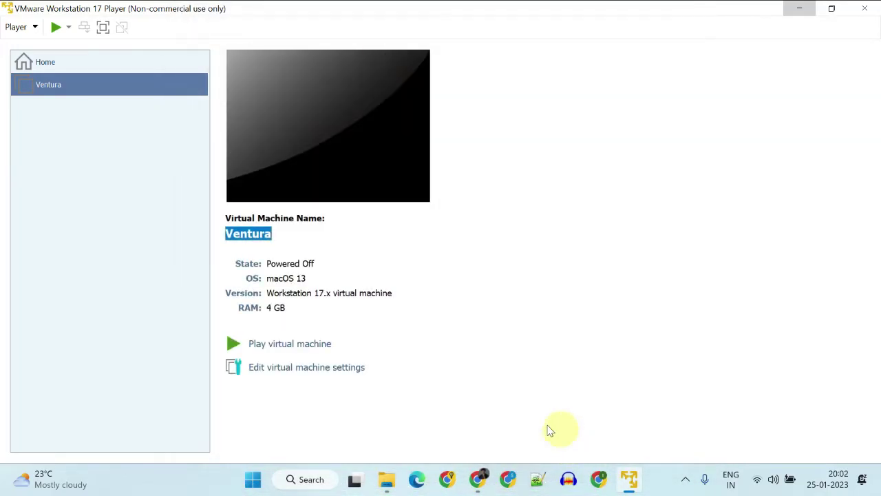
left_click(323, 346)
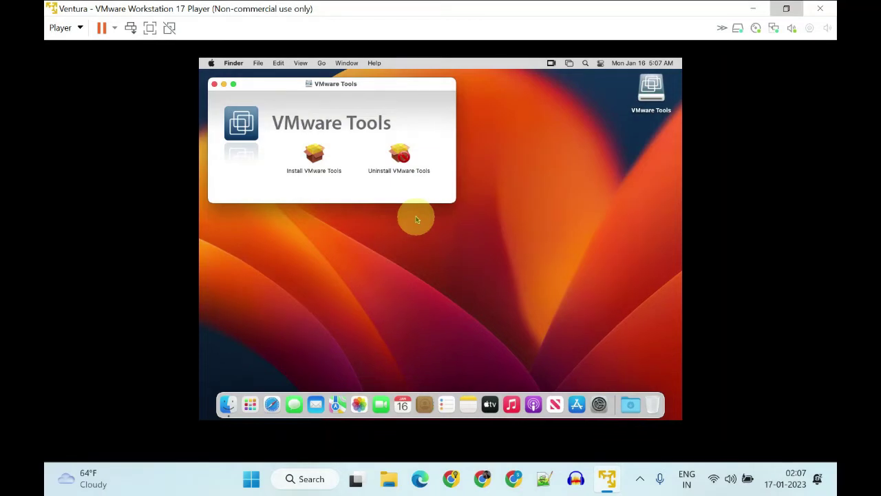
Launch the Install VMware Tools package and begin the standard installation
left_click(320, 160)
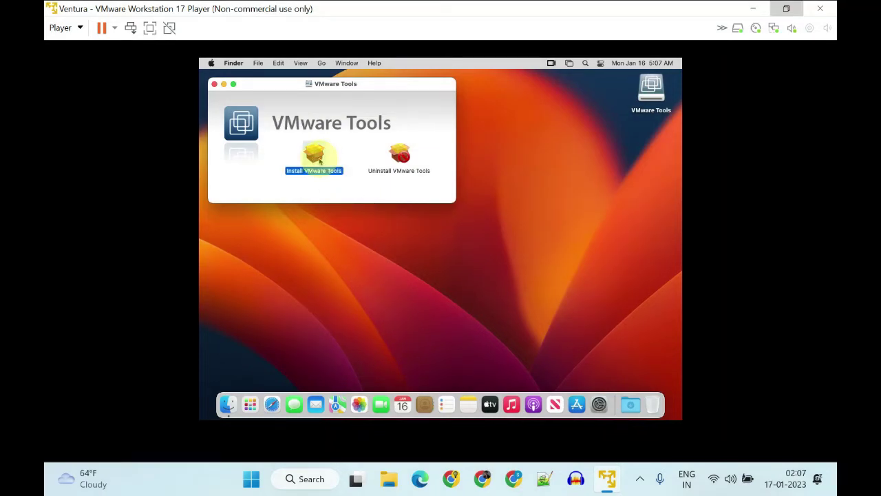
double_click(320, 161)
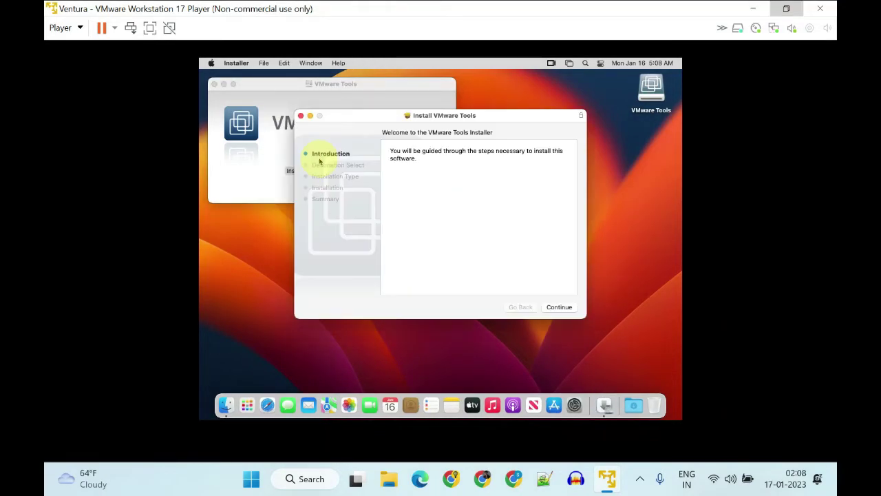
left_click(561, 307)
left_click(561, 307)
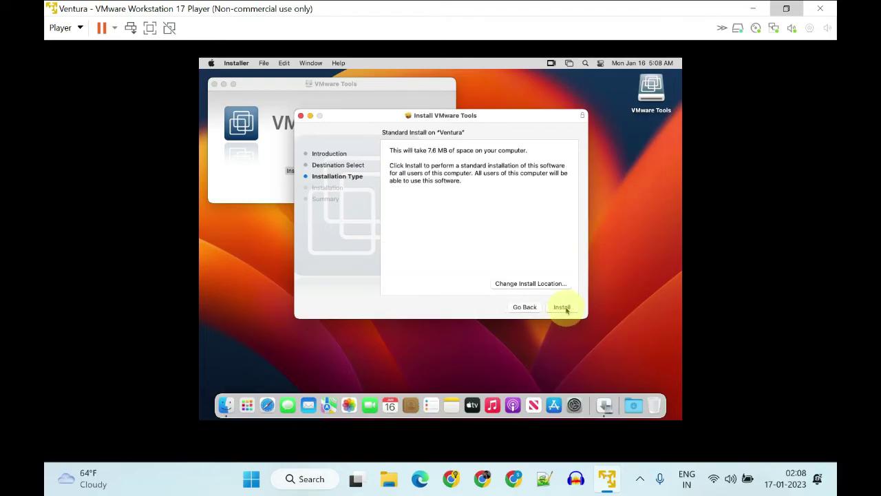
left_click(563, 307)
Authorise the installer with the administrator password, then open Privacy & Security for the blocked extension
key("Return")
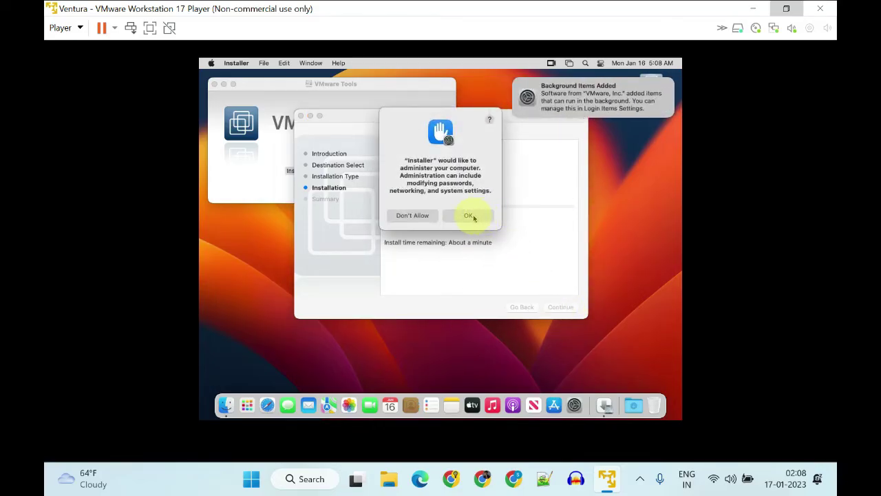
left_click(471, 217)
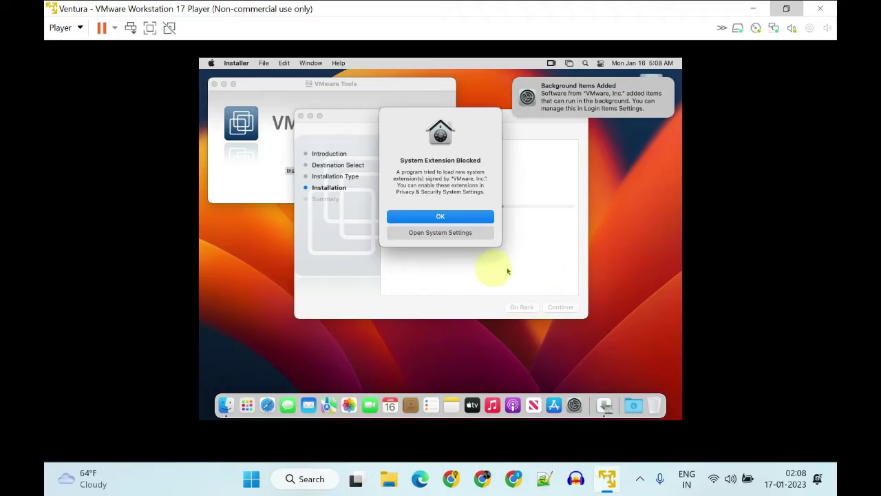
left_click(460, 236)
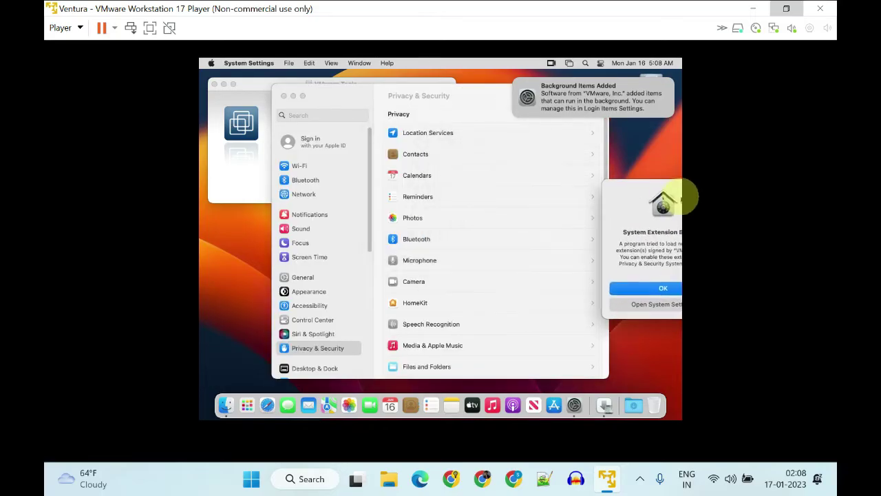
Allow the blocked VMware system software in Privacy & Security, unlock with the password, and restart macOS
scroll(461, 345, "down", 3)
scroll(461, 345, "down", 10)
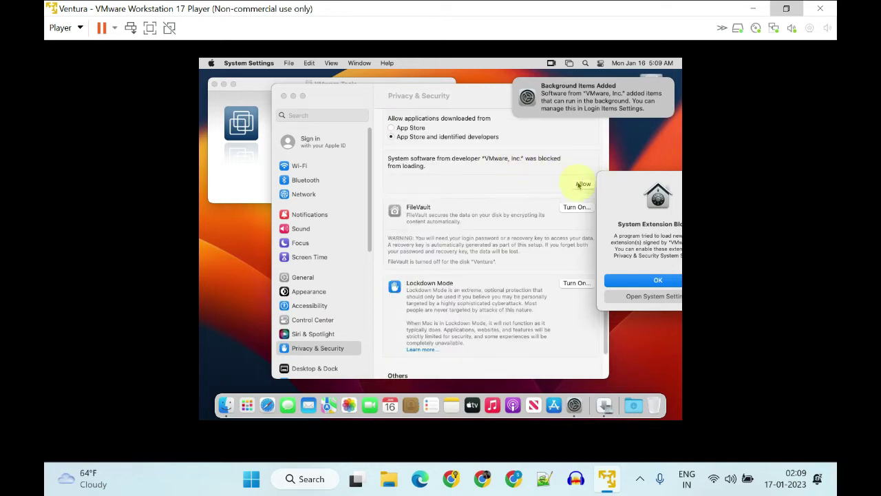
left_click(582, 185)
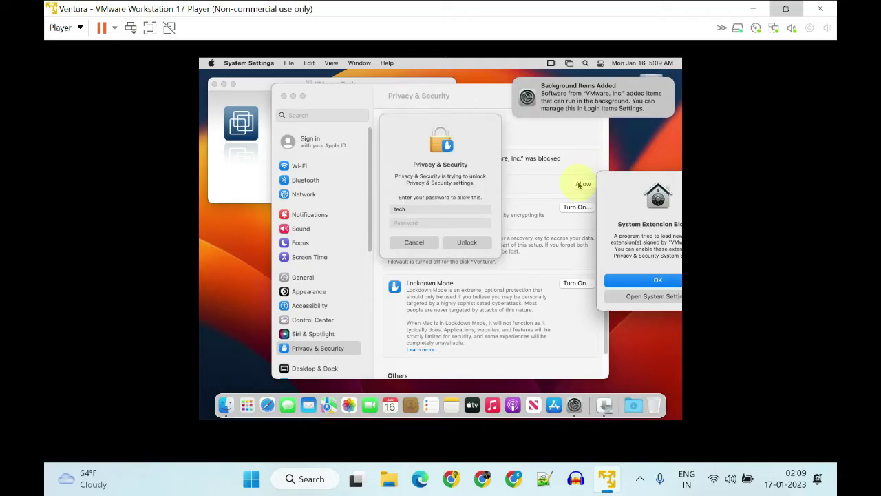
left_click(409, 223)
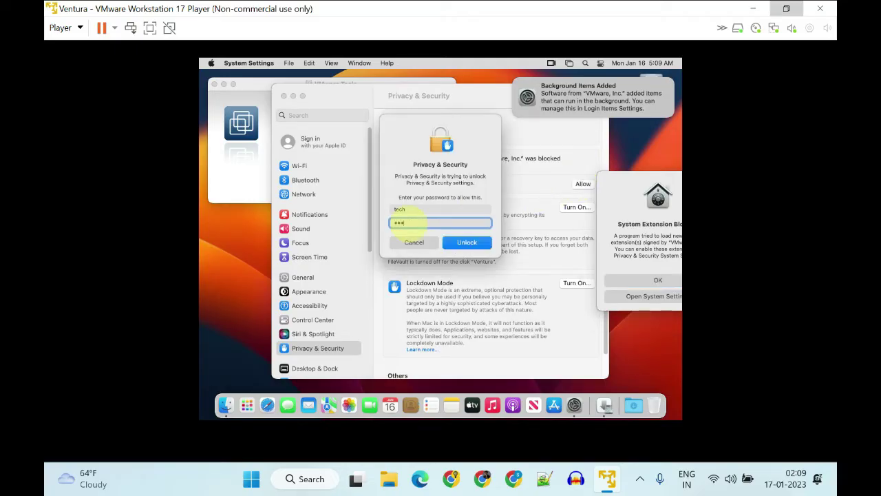
left_click(461, 241)
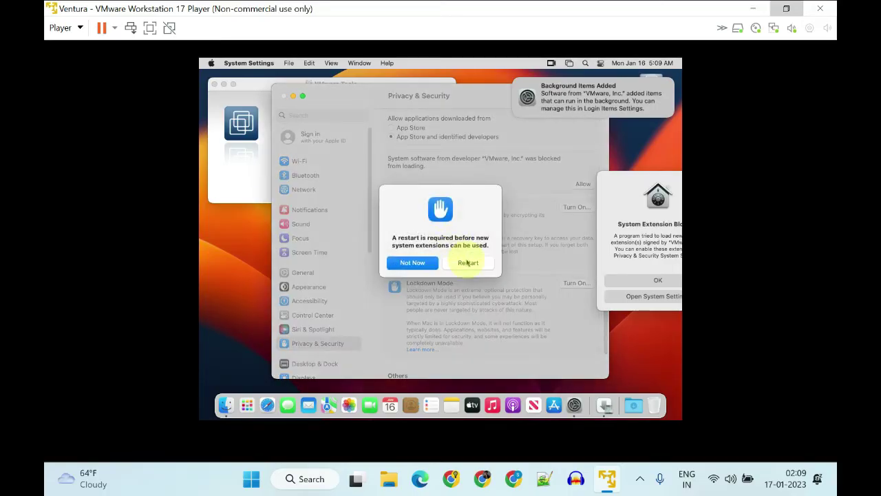
left_click(467, 262)
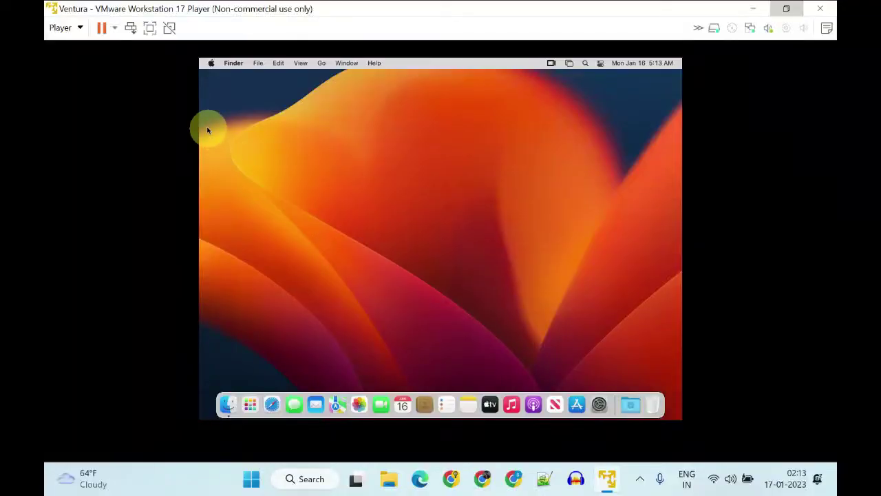
Mount the VMware Tools installer disc via Player > Manage > Update VMware Tools
left_click(75, 27)
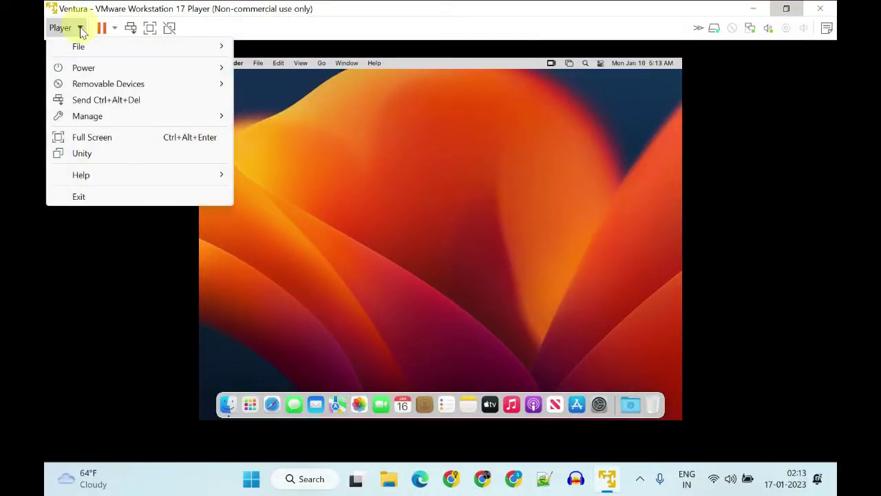
mouse_move(143, 117)
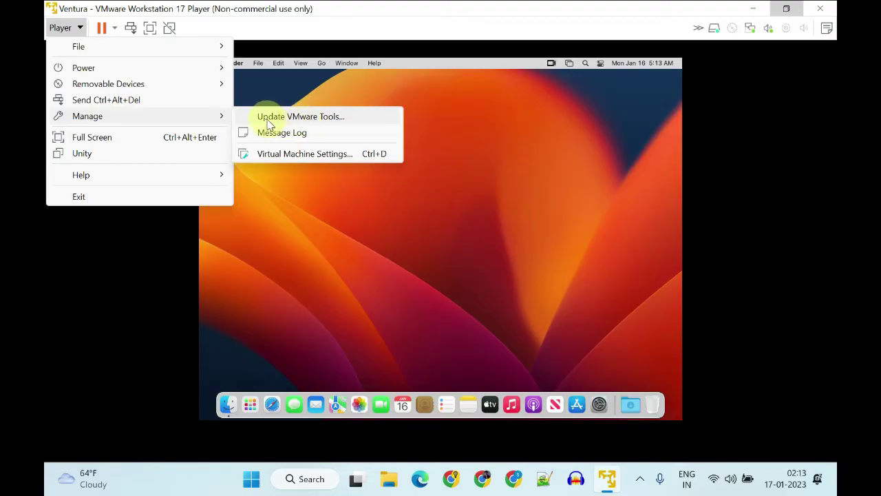
left_click(302, 117)
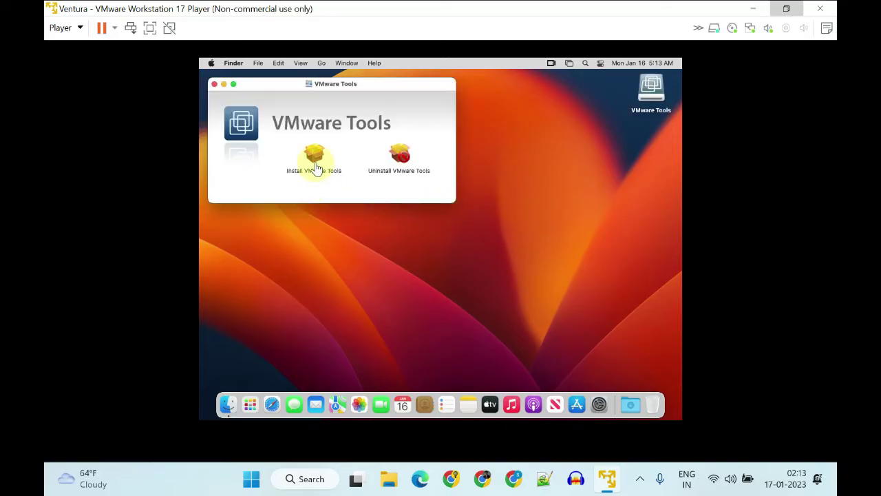
Run the VMware Tools standard install, authorise it with the password, and restart macOS
double_click(314, 157)
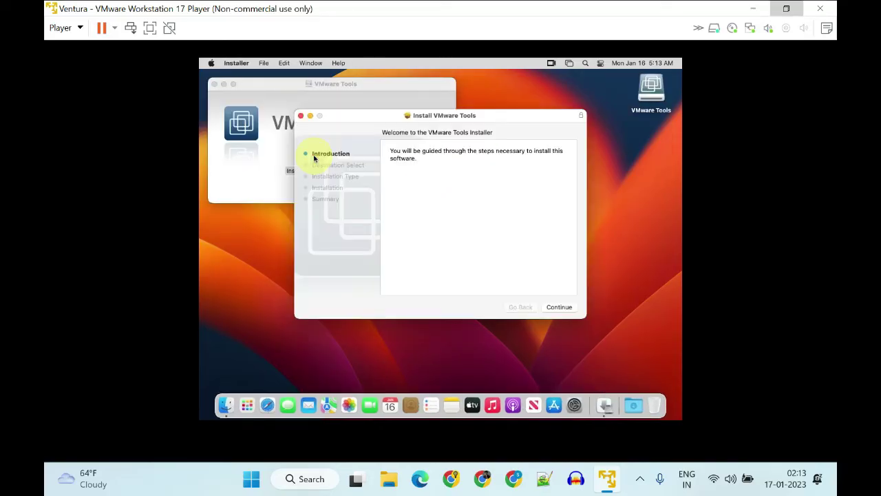
left_click(565, 309)
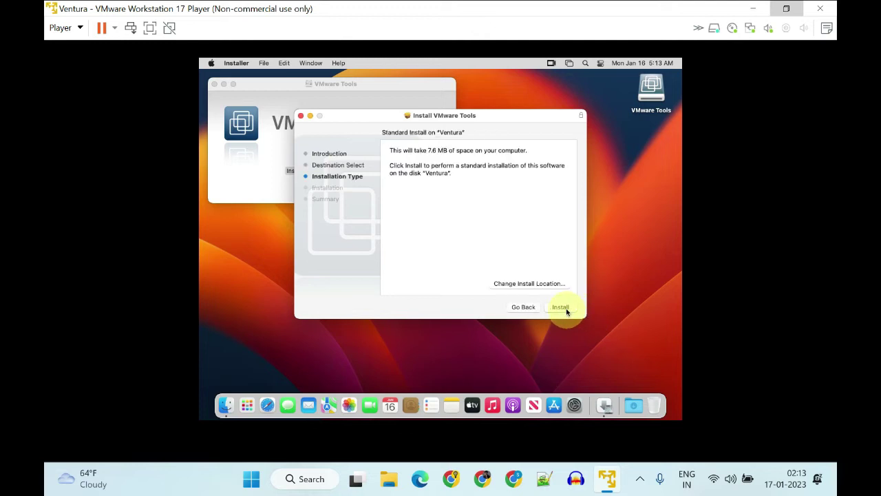
left_click(565, 309)
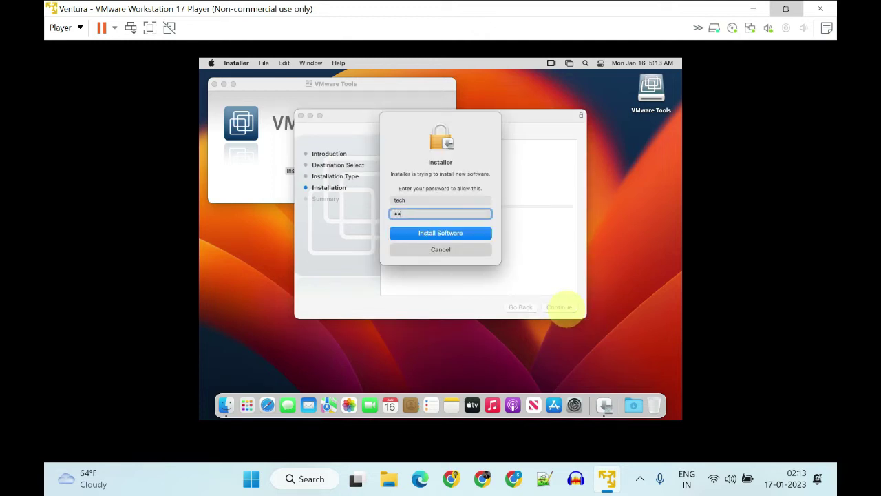
key("Return")
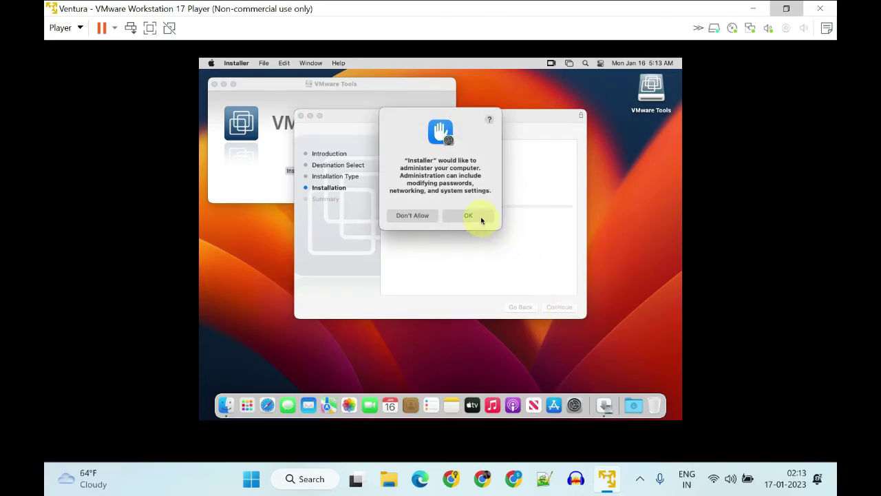
left_click(472, 216)
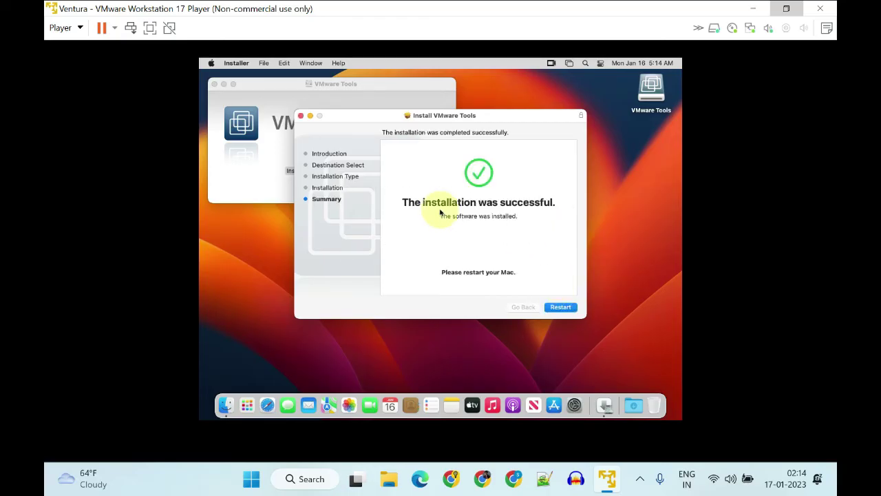
left_click(560, 307)
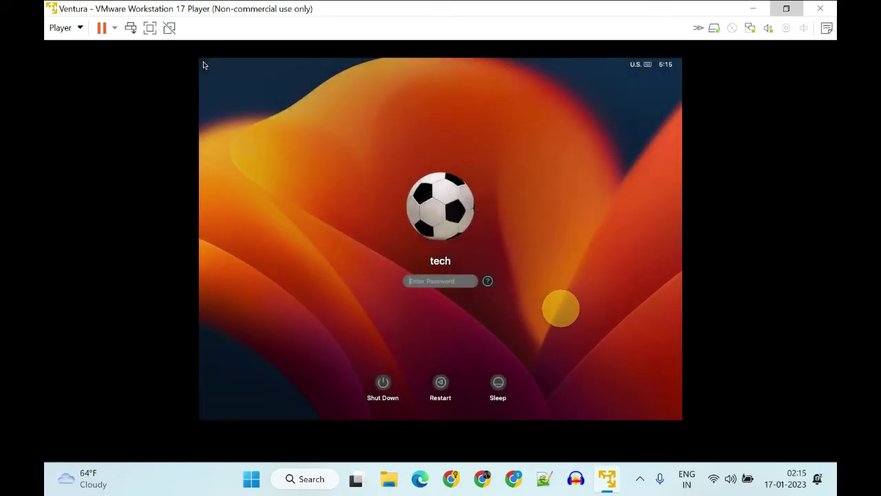
Log into Ventura with the account password, switch to full screen, and unpin the toolbar
left_click(204, 65)
key("Return")
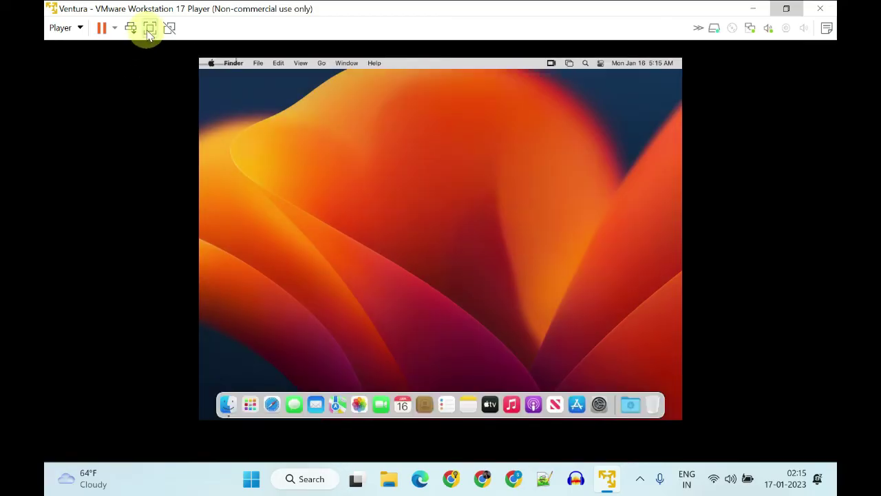
left_click(149, 28)
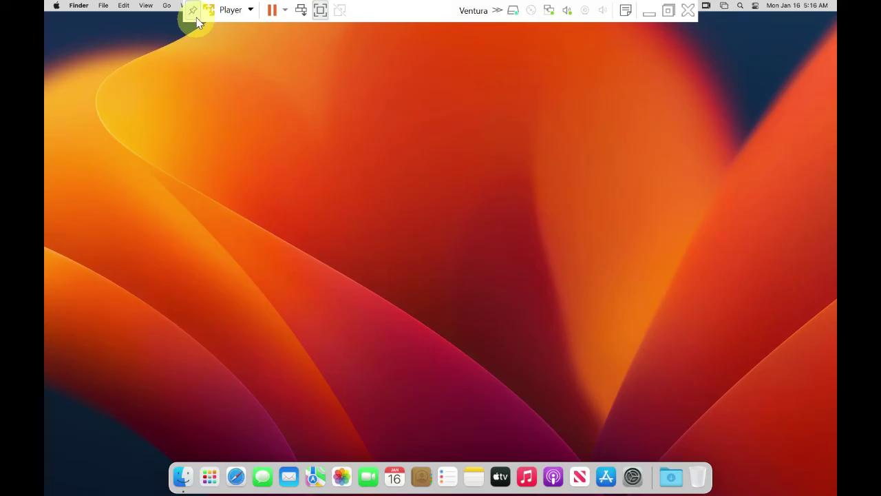
left_click(193, 9)
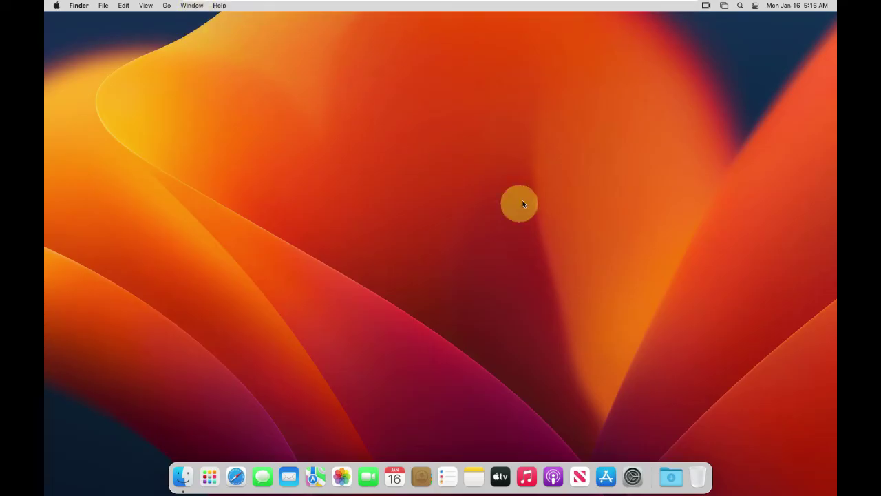